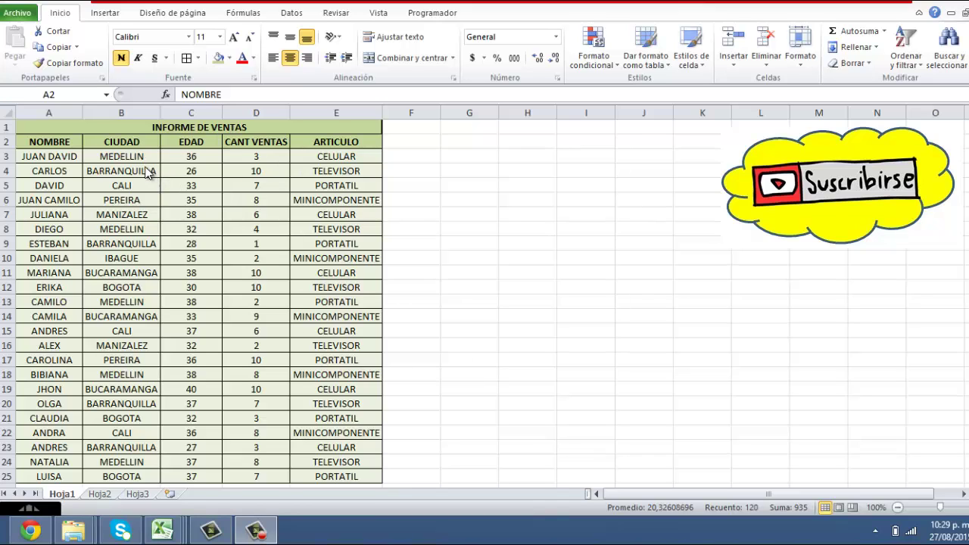
Step: Select the sales data and look over the NOMBRE, CIUDAD, EDAD, CANT VENTAS and ARTICULO headers without sorting
key(ctrl+a)
click(174, 129)
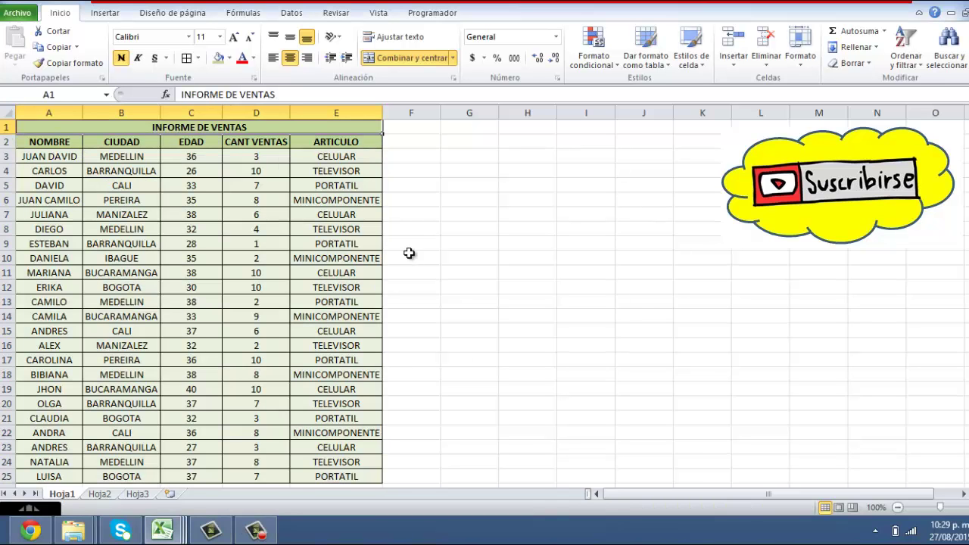
click(265, 216)
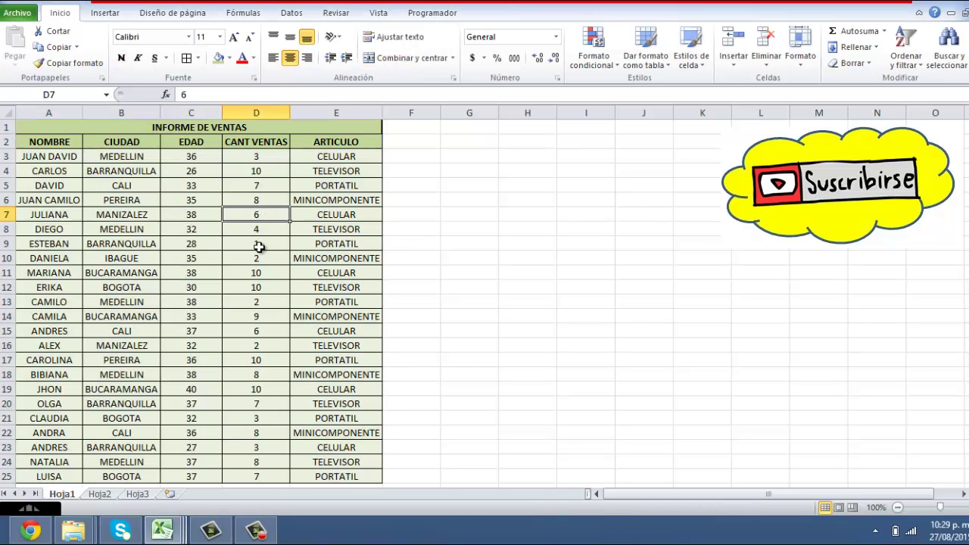
click(68, 145)
click(116, 143)
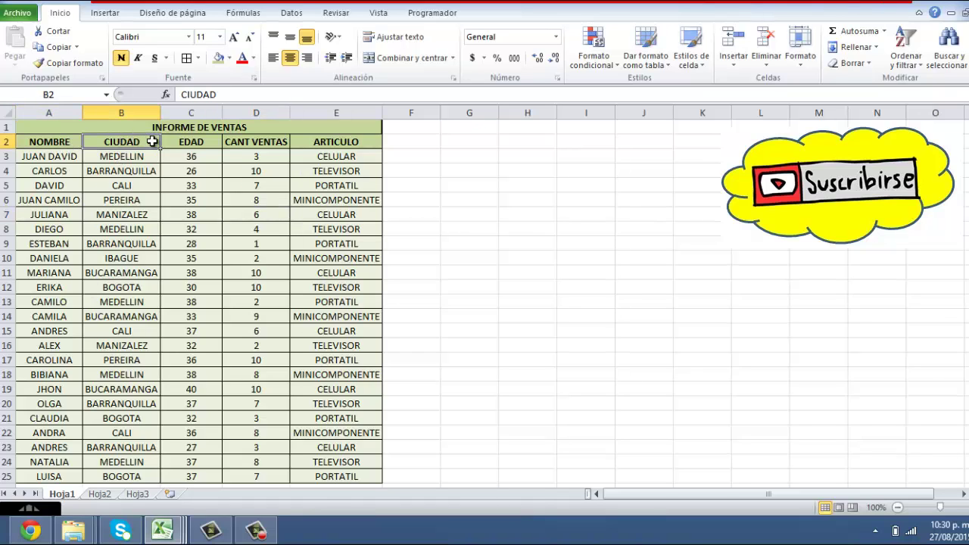
click(214, 142)
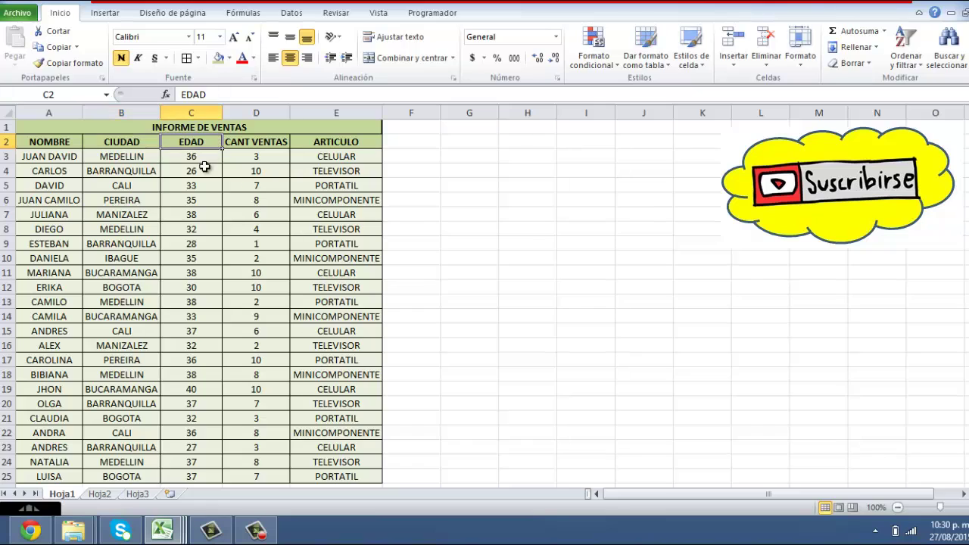
click(268, 146)
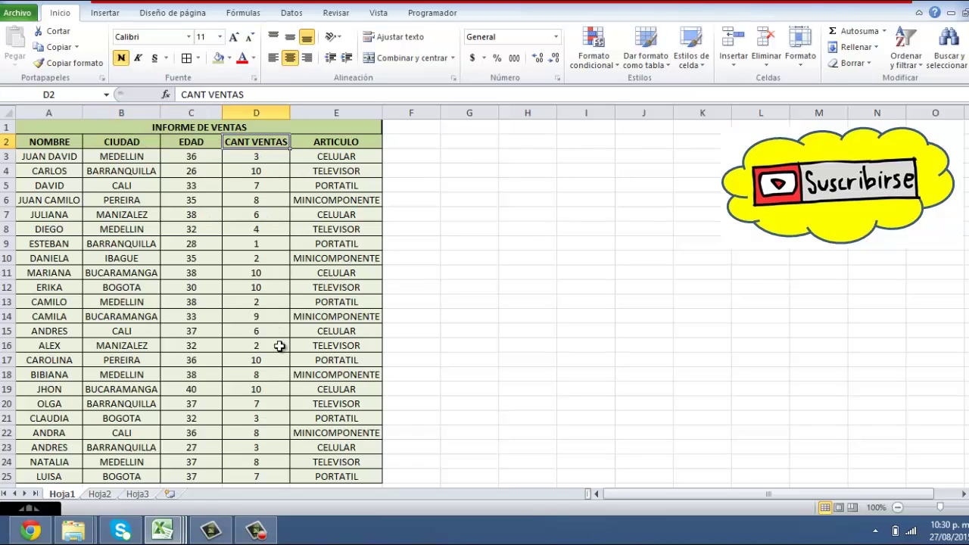
click(343, 143)
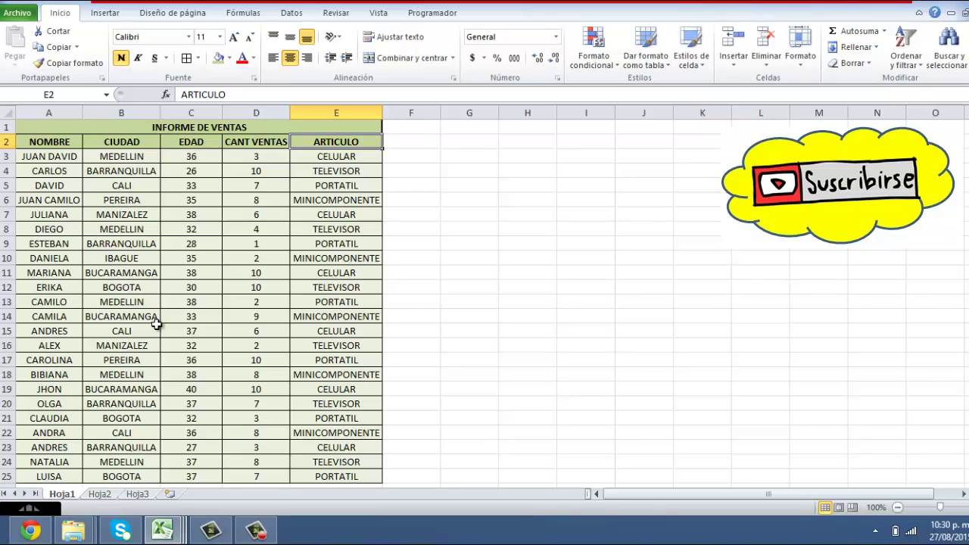
click(47, 142)
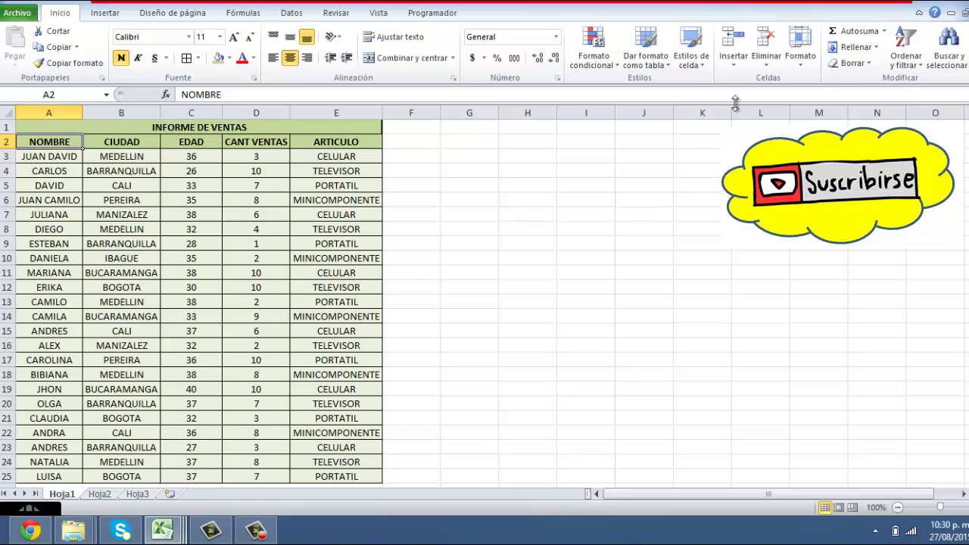
click(915, 61)
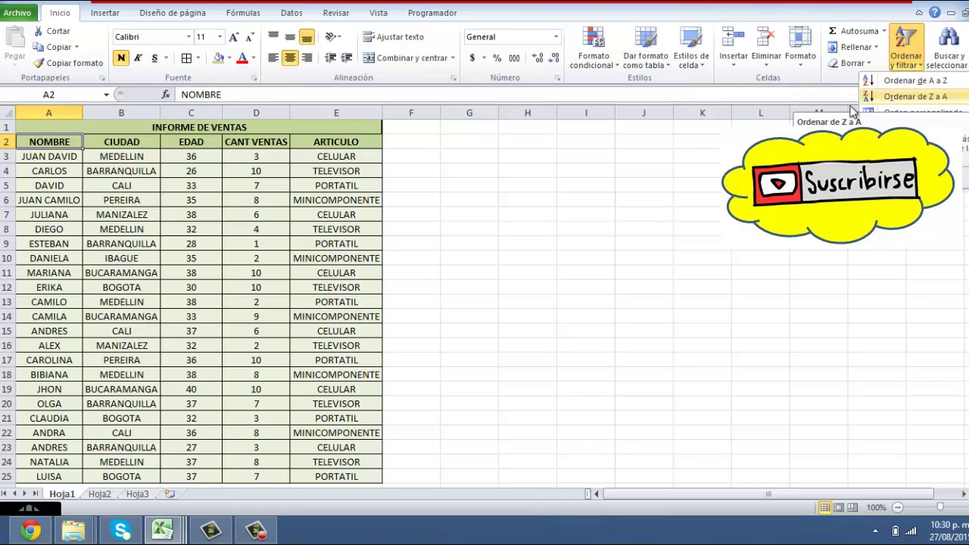
click(559, 201)
click(551, 174)
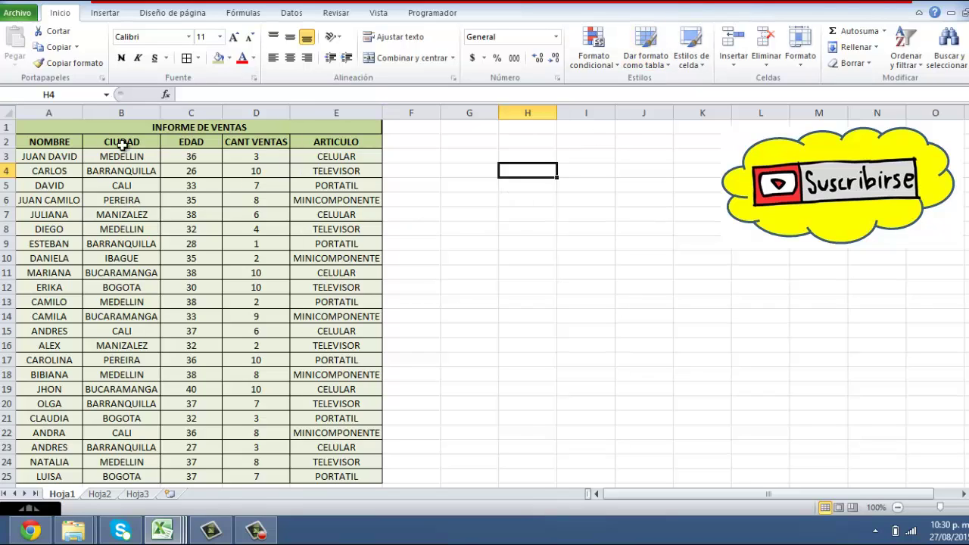
Step: Sort the table by NOMBRE from A to Z and confirm OLGA is the last name
click(73, 140)
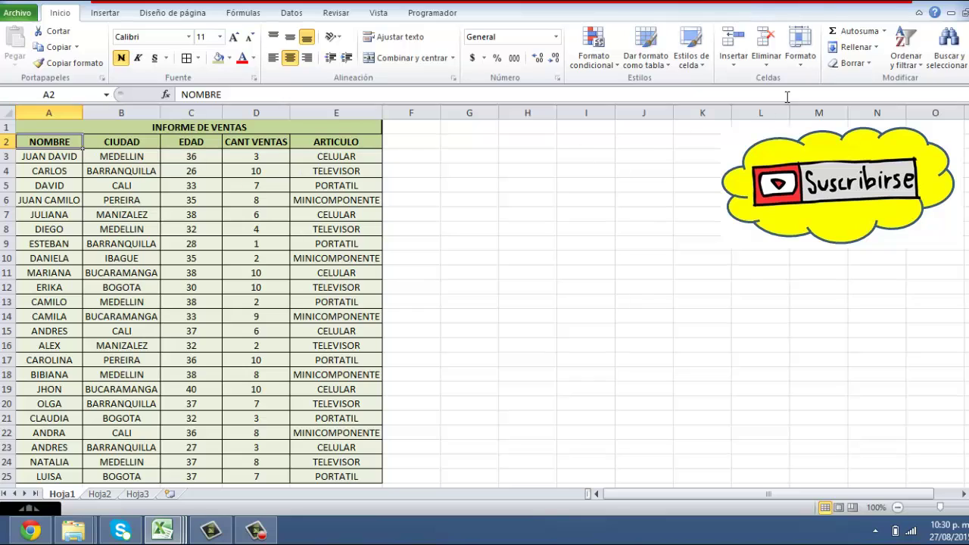
click(910, 70)
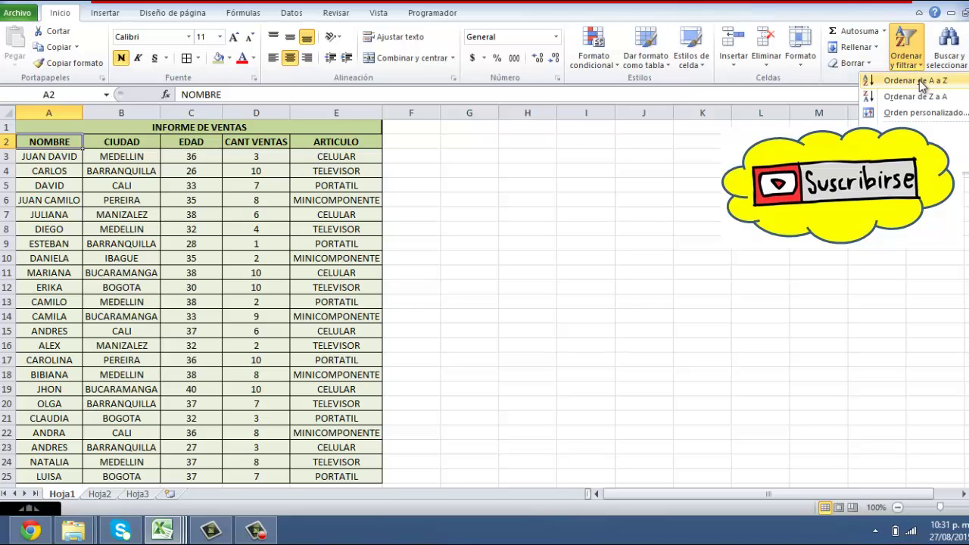
click(919, 80)
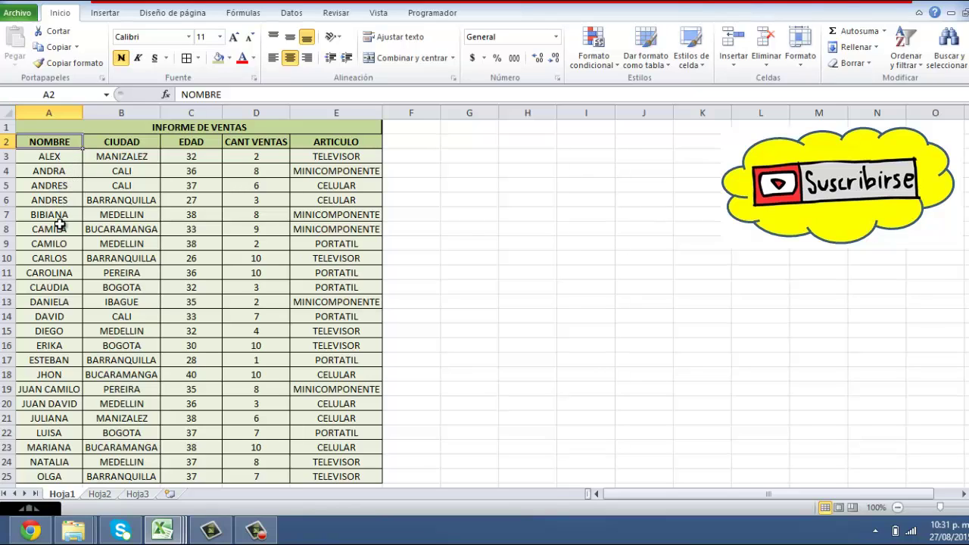
scroll(62, 288, down, 1)
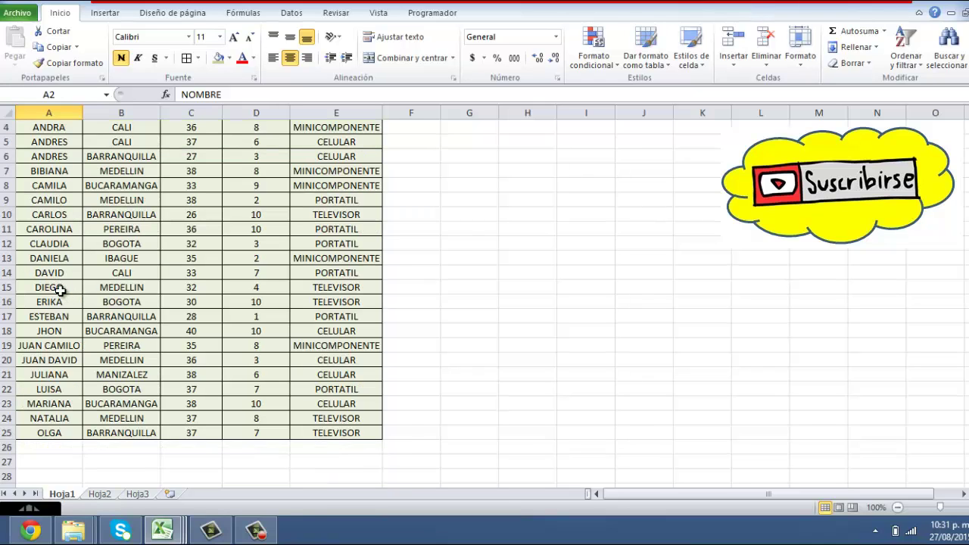
click(58, 432)
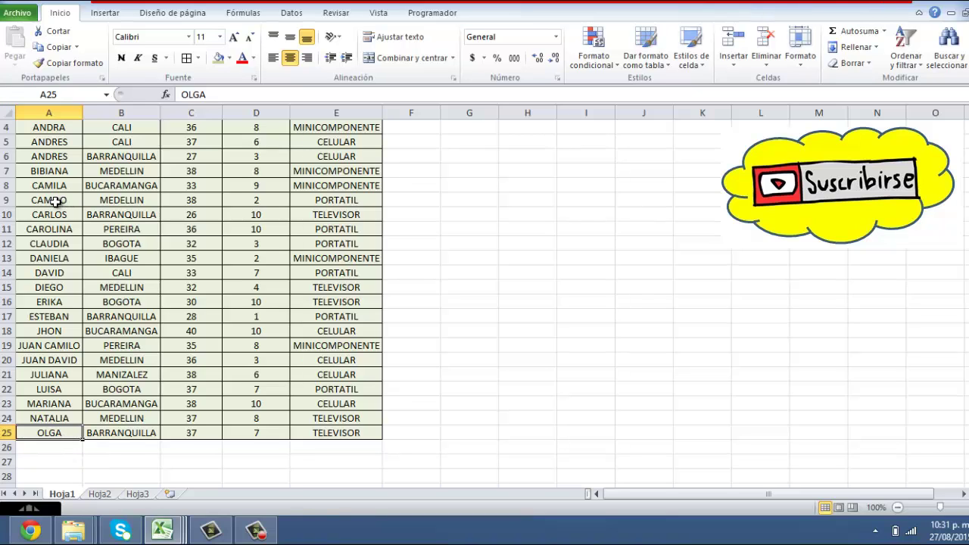
scroll(51, 247, down, 1)
scroll(53, 250, up, 2)
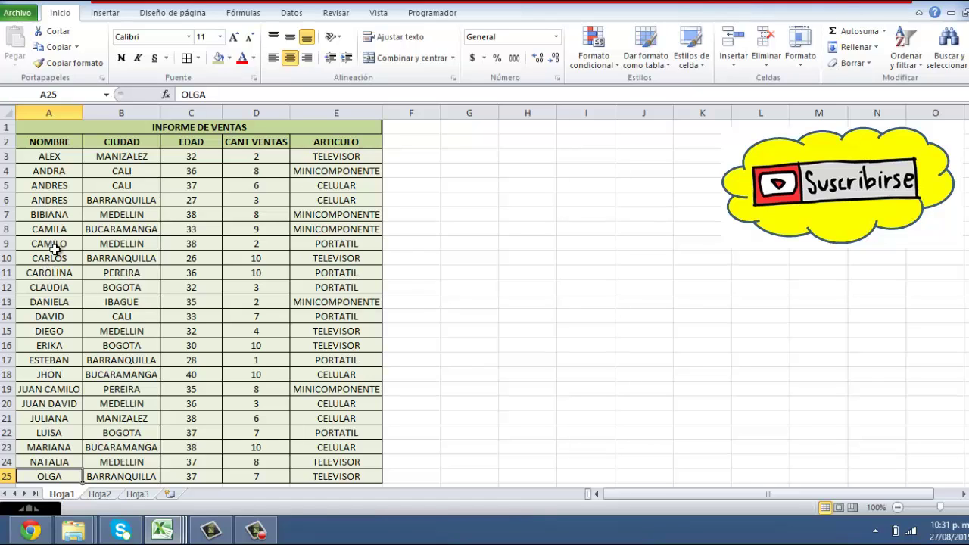
click(105, 146)
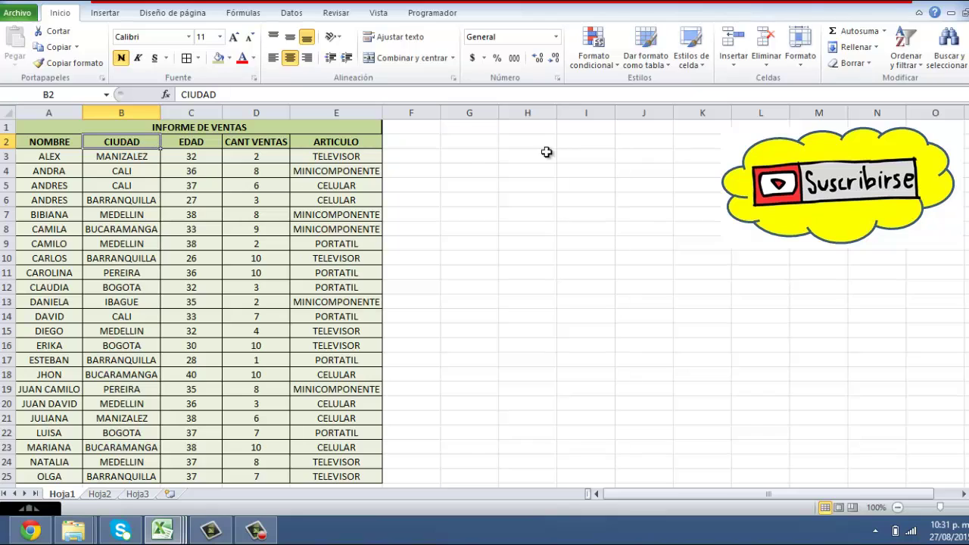
Step: Sort by CIUDAD from Z to A, confirming PEREIRA is at the top and BARRANQUILLA at the bottom
click(915, 70)
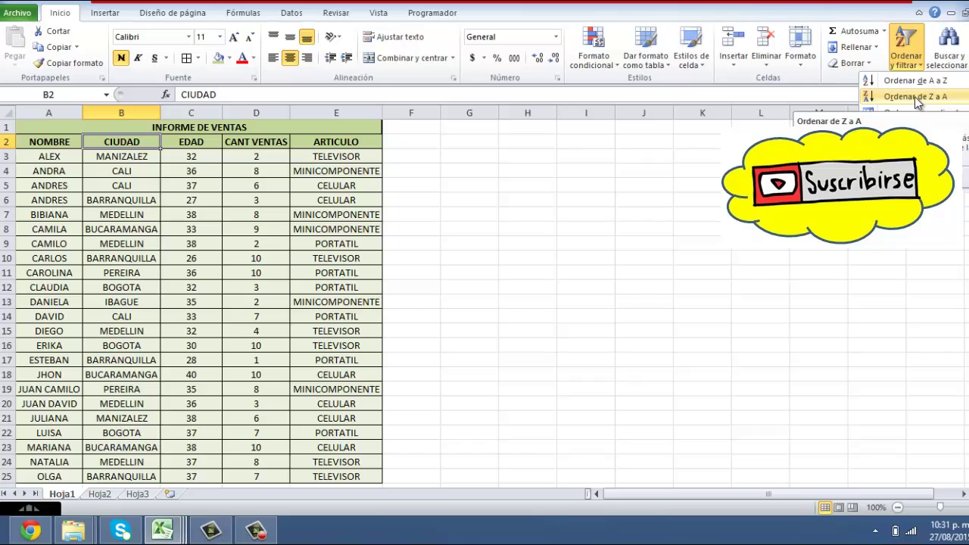
click(915, 96)
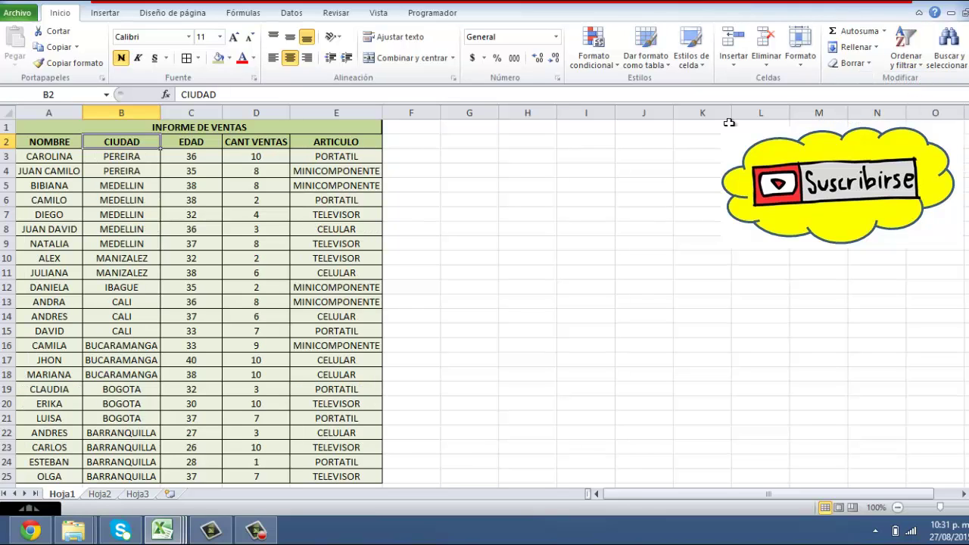
click(145, 157)
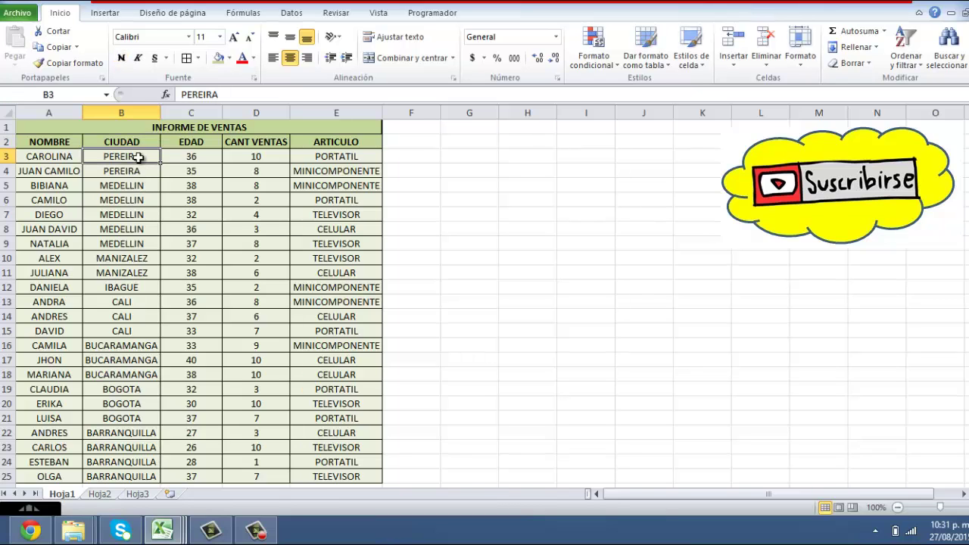
scroll(136, 250, down, 2)
click(130, 390)
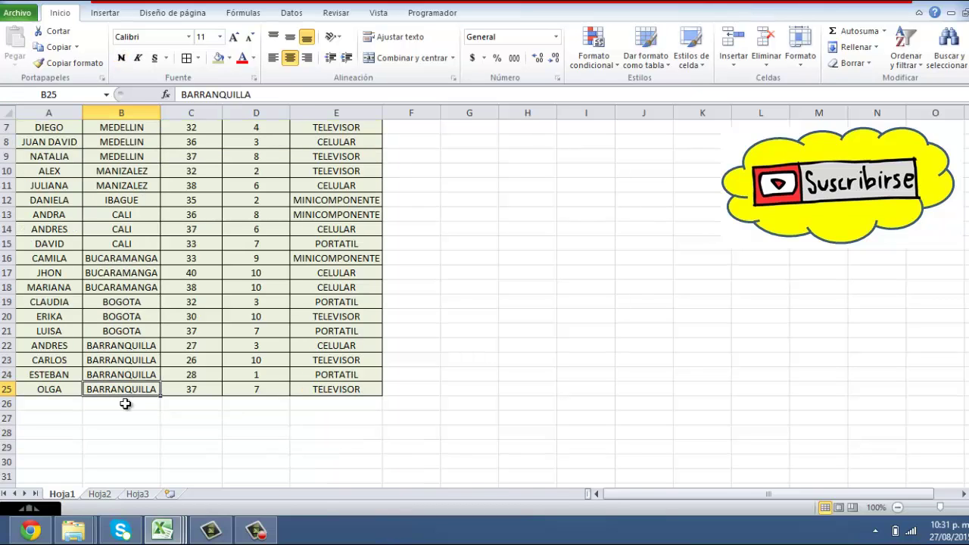
scroll(132, 388, up, 2)
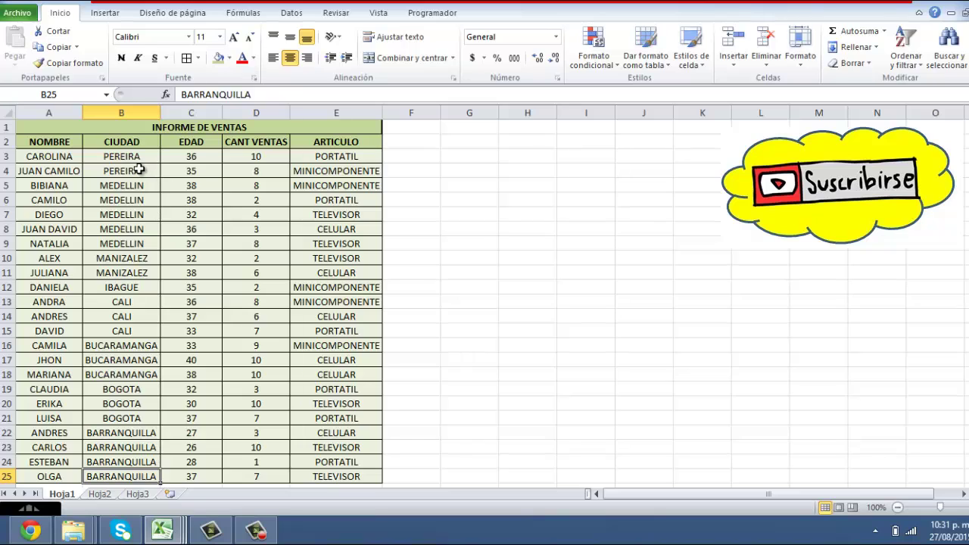
click(135, 146)
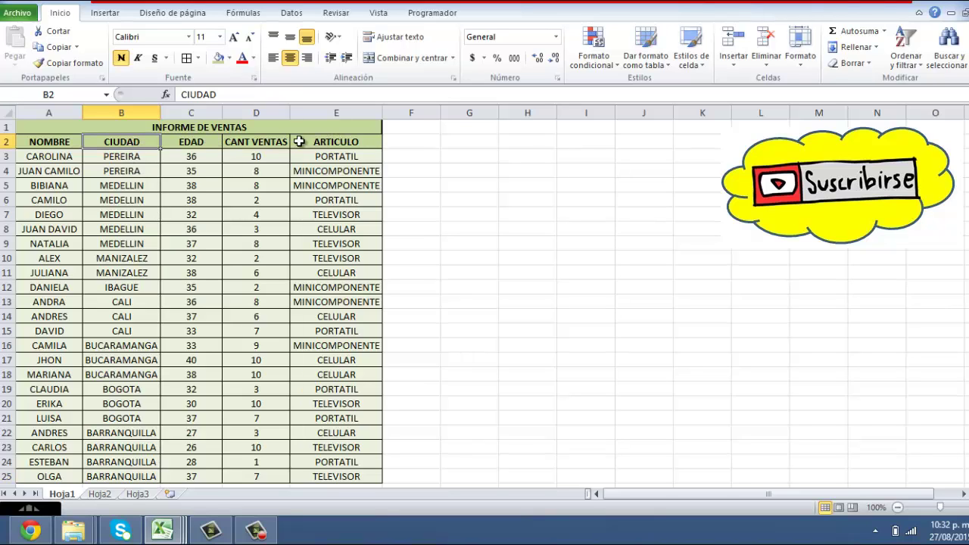
Step: From the EDAD header, sort ascending and confirm 26 is the top age
click(203, 139)
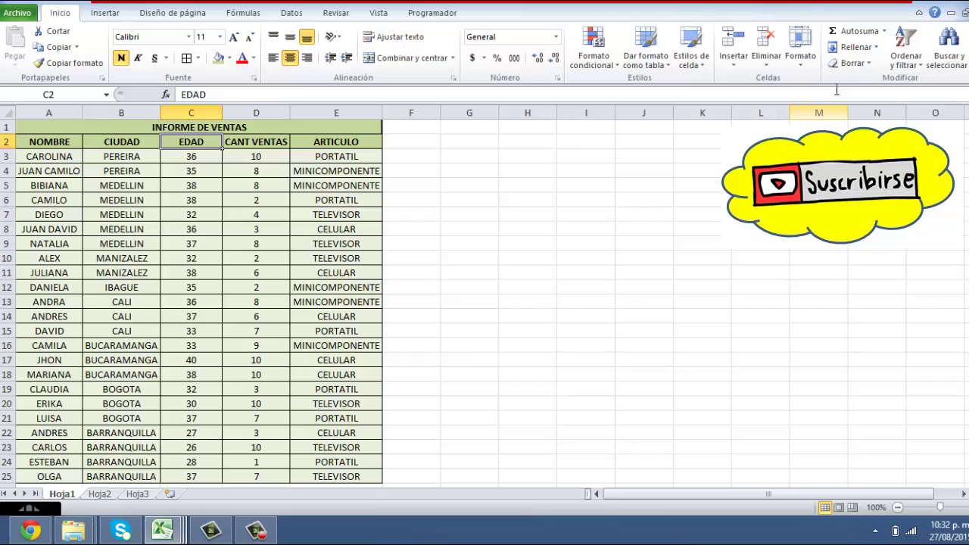
click(904, 61)
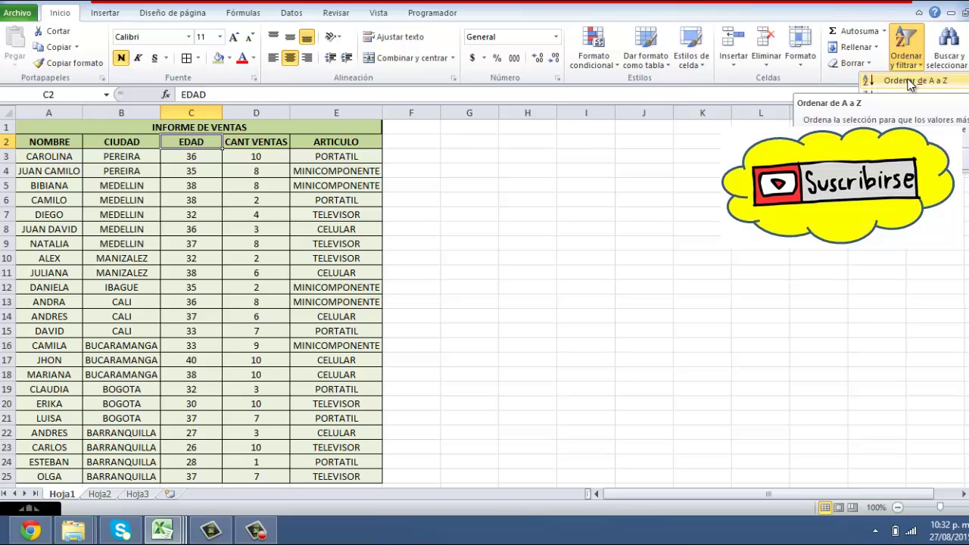
click(909, 81)
click(196, 156)
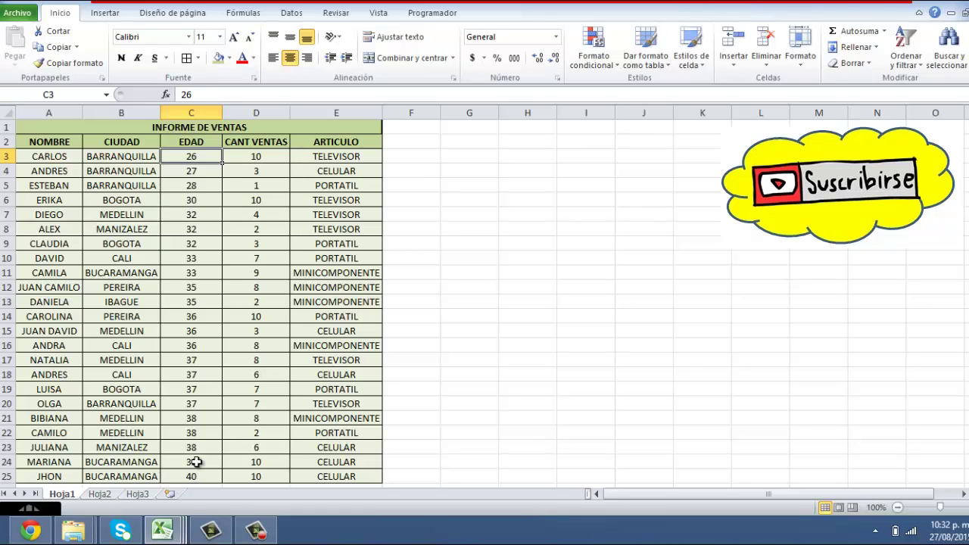
click(263, 141)
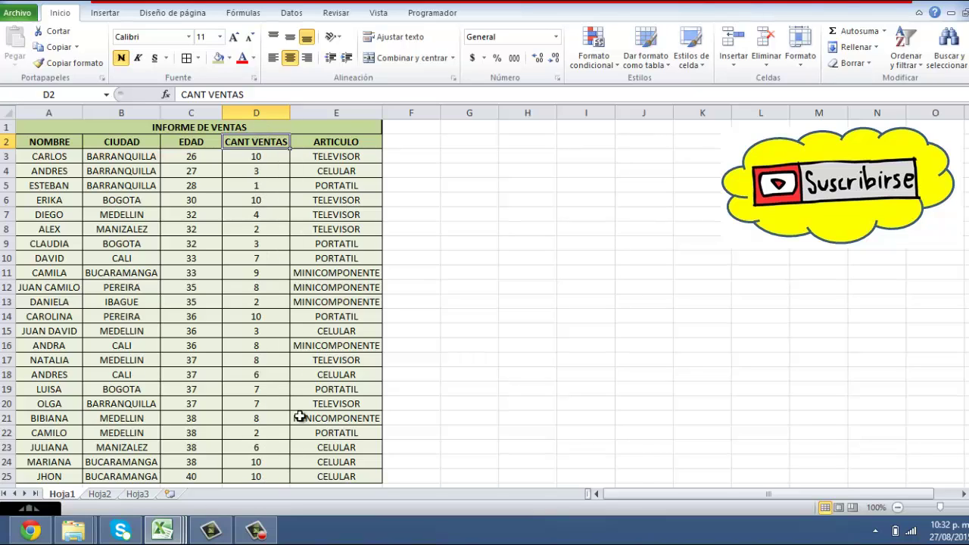
Step: Sort CANT VENTAS from Z to A, confirming 10 at the top and 1 at the bottom
click(900, 65)
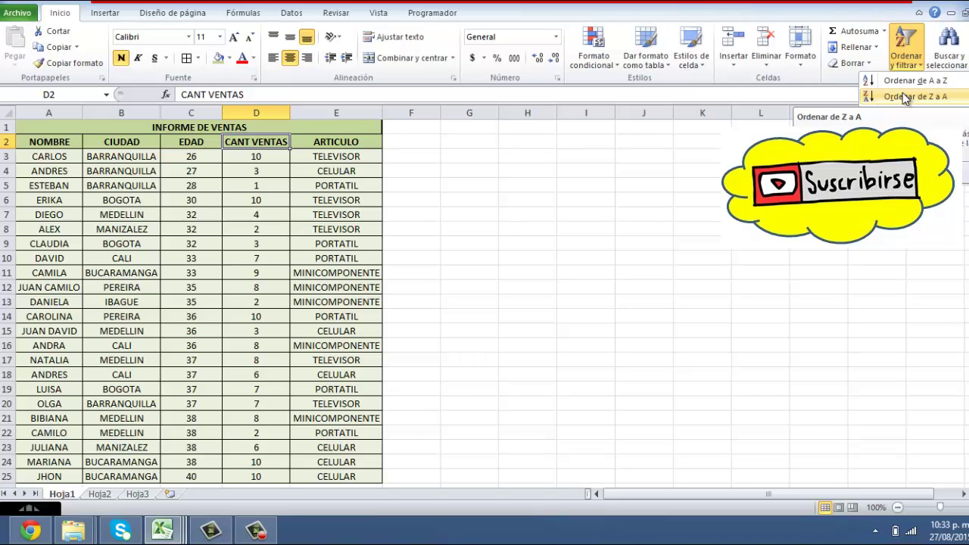
click(905, 97)
click(258, 158)
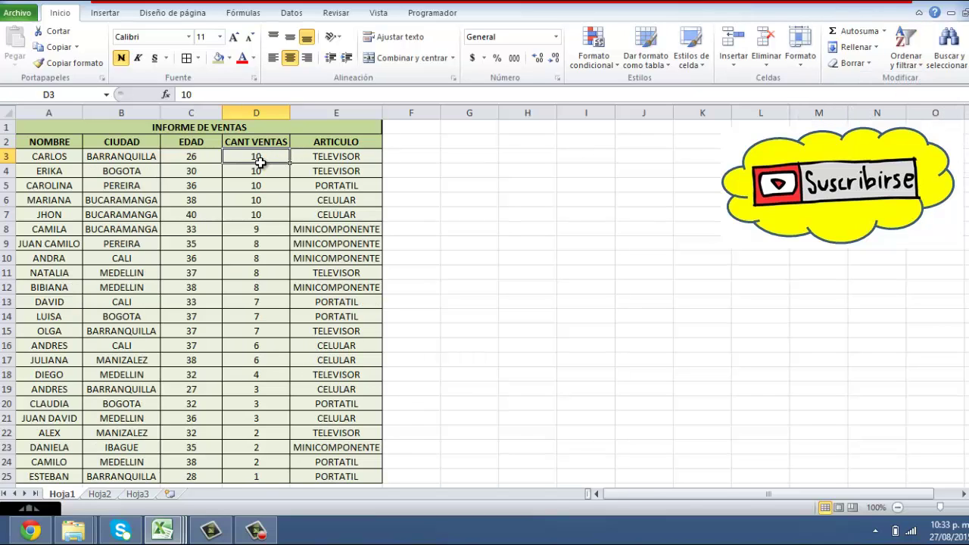
drag(258, 158, 258, 409)
click(258, 476)
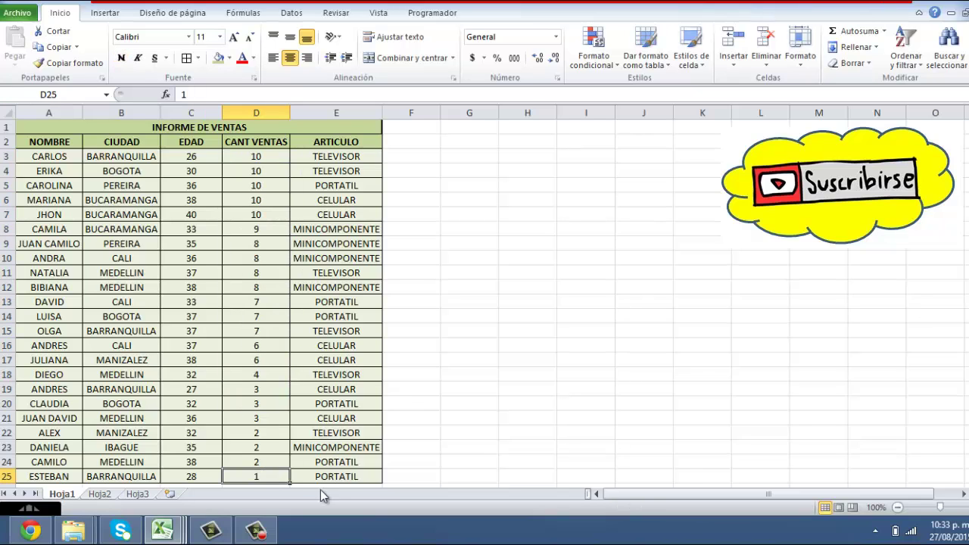